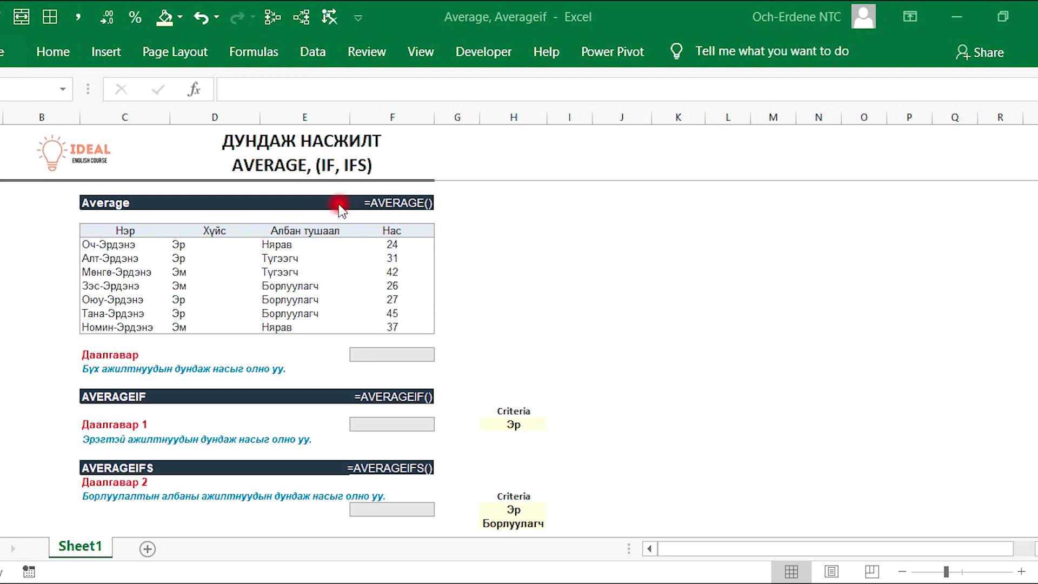
{"action": "left_click", "coordinate": [379, 201]}
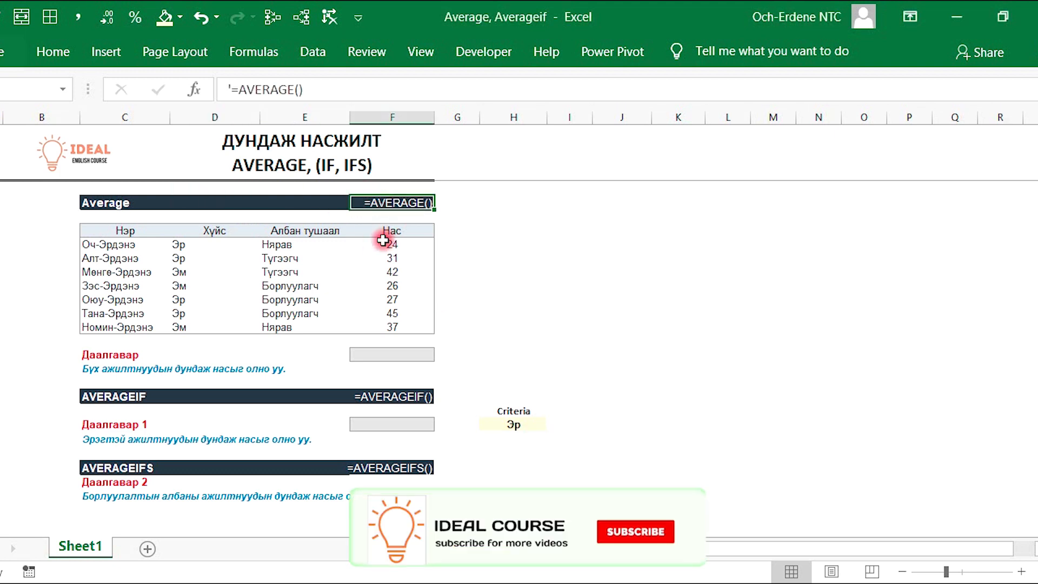
{"action": "left_click_drag", "start_coordinate": [383, 240], "coordinate": [397, 322]}
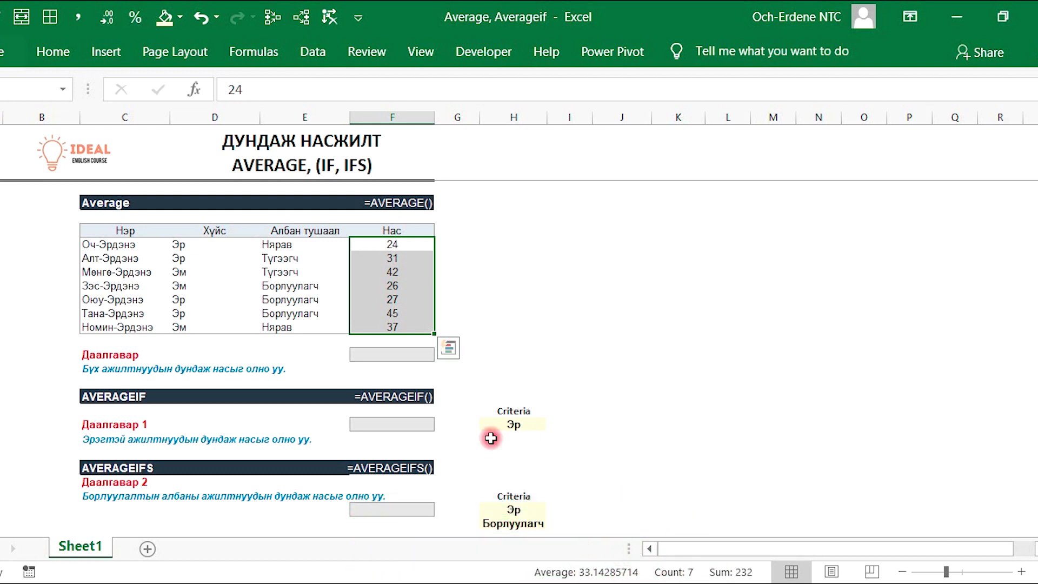
{"action": "left_click", "coordinate": [388, 391]}
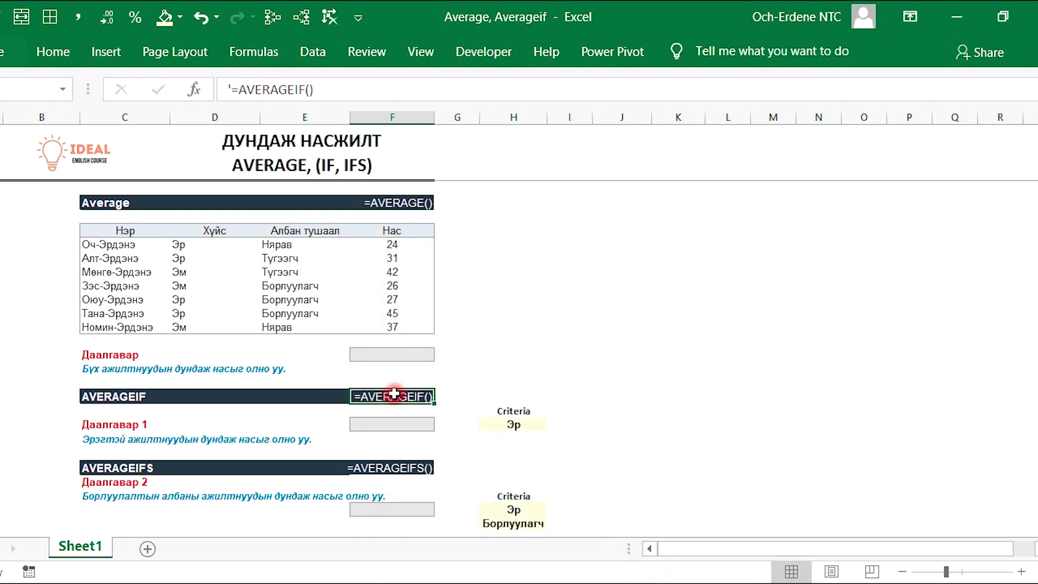
{"action": "left_click", "coordinate": [418, 423]}
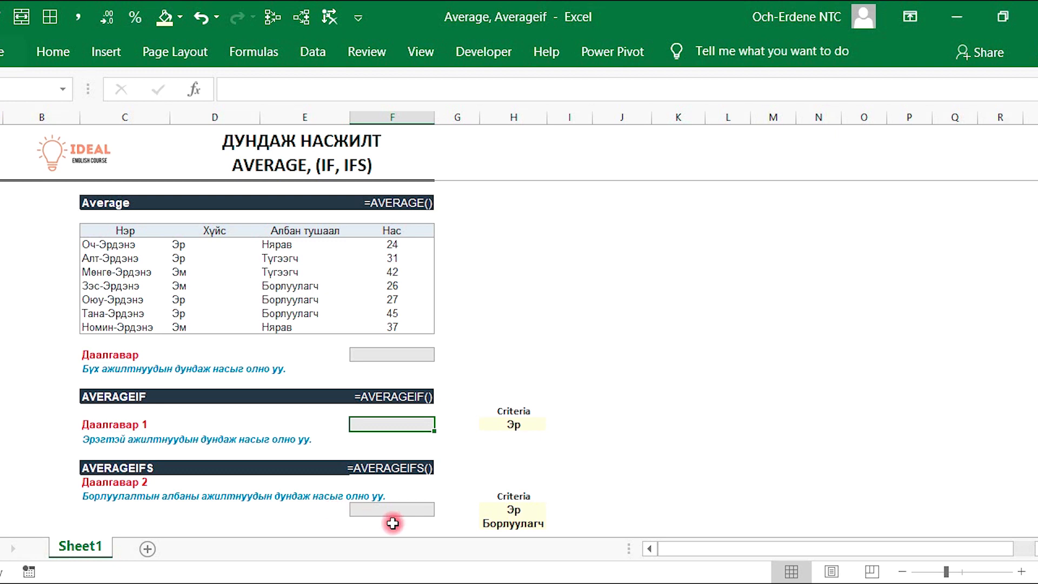
- Calculate the average age of all employees in F17 with the formula =AVERAGE(F9:F15)
{"action": "left_click", "coordinate": [388, 354]}
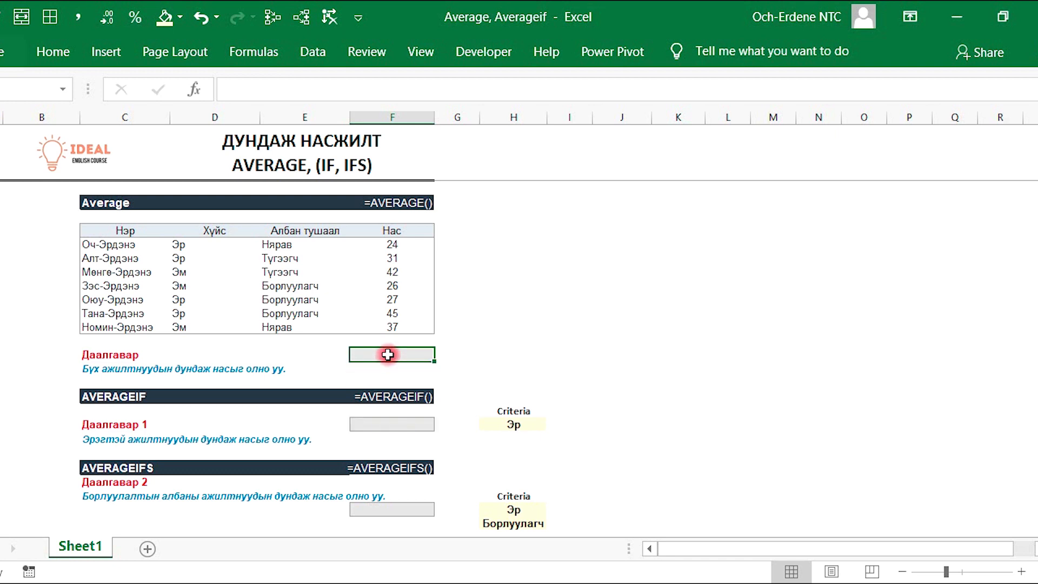
{"action": "type", "text": "=AV"}
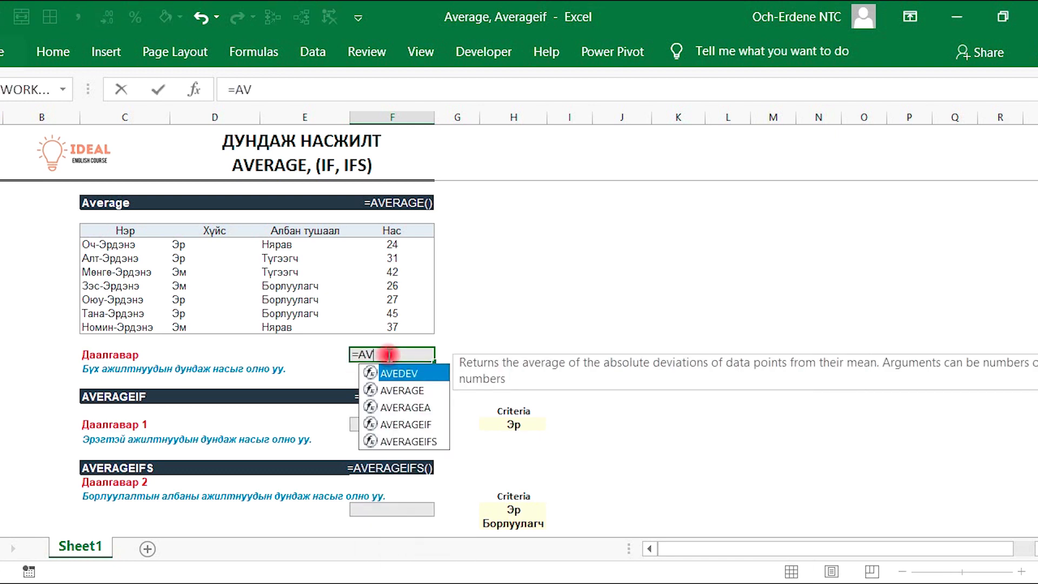
{"action": "type", "text": "E"}
{"action": "key", "text": "Down"}
{"action": "key", "text": "Escape"}
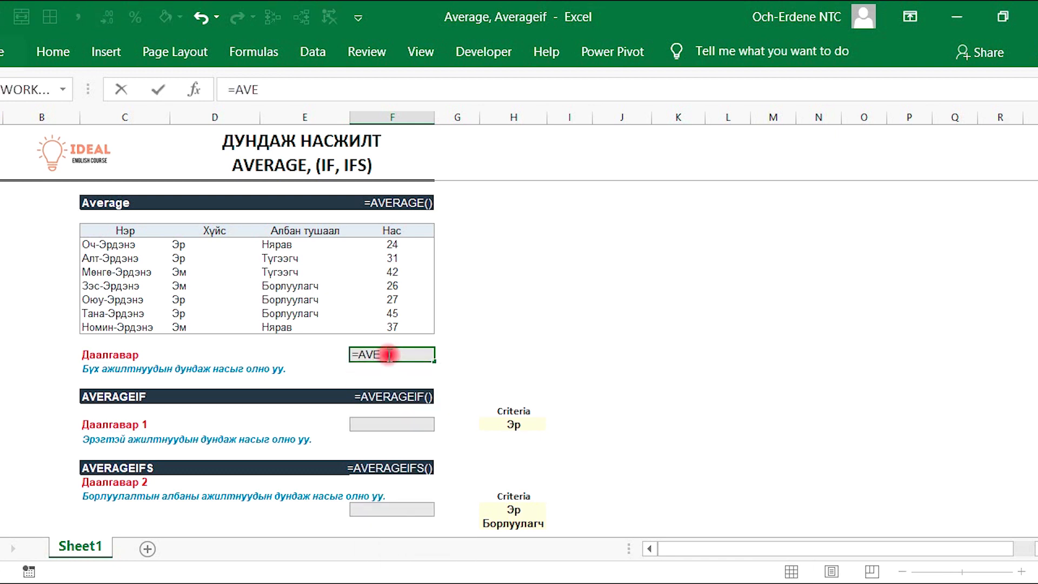
{"action": "key", "text": "BackSpace"}
{"action": "key", "text": "Down"}
{"action": "key", "text": "Down"}
{"action": "key", "text": "Up"}
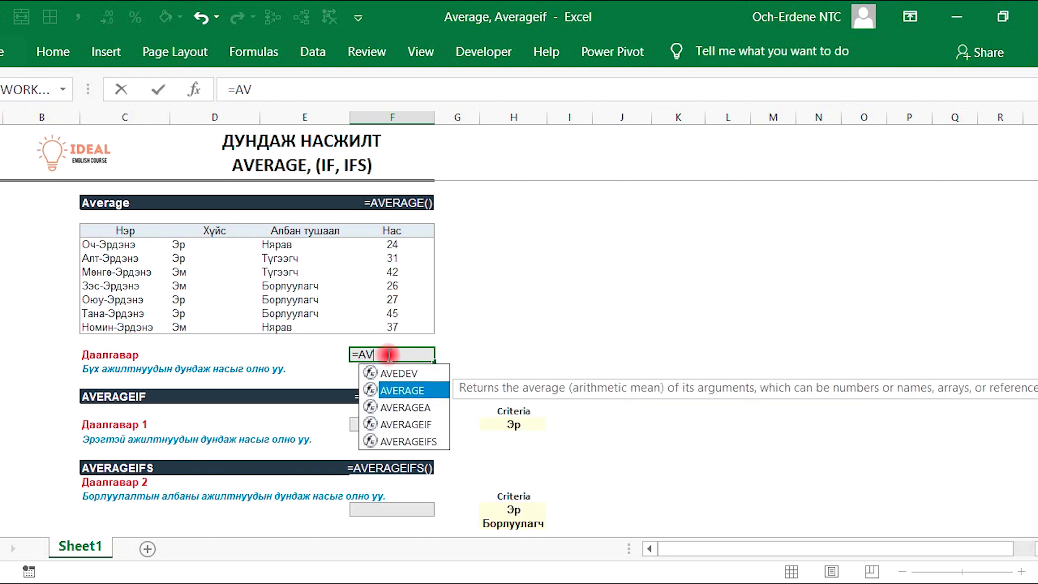
{"action": "key", "text": "Tab"}
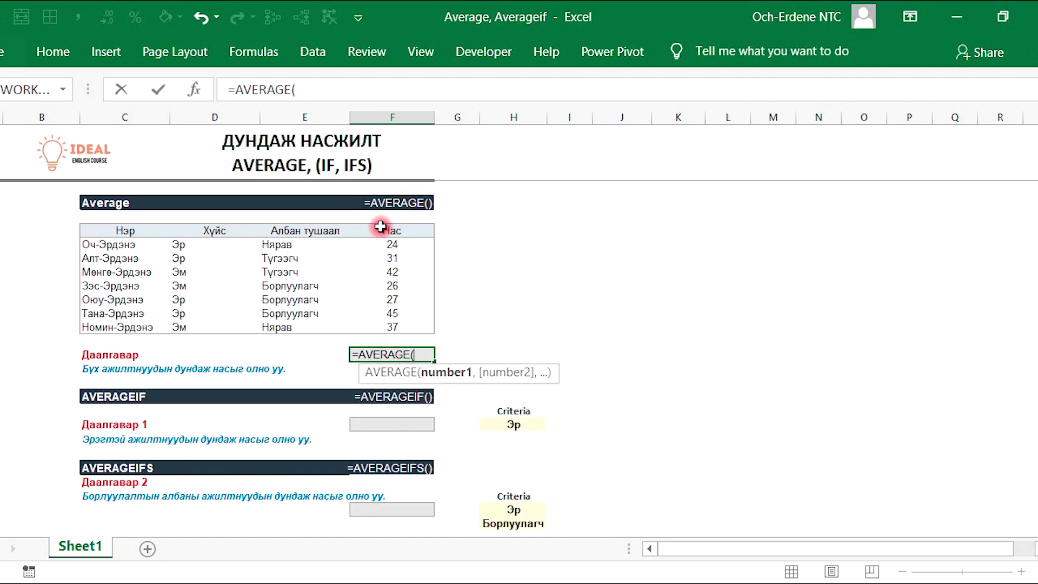
{"action": "left_click_drag", "start_coordinate": [411, 245], "coordinate": [391, 327]}
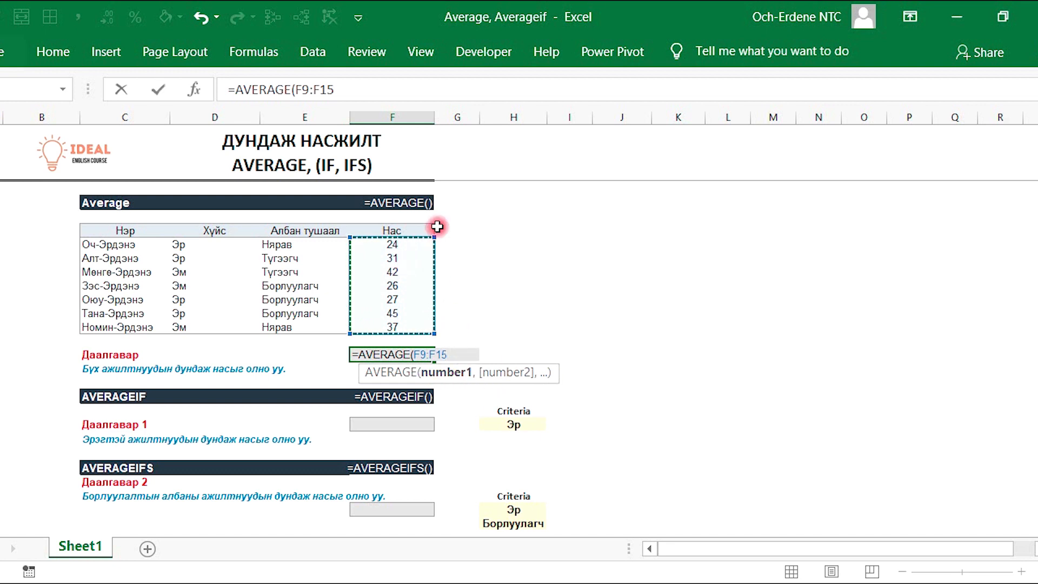
{"action": "key", "text": "Return"}
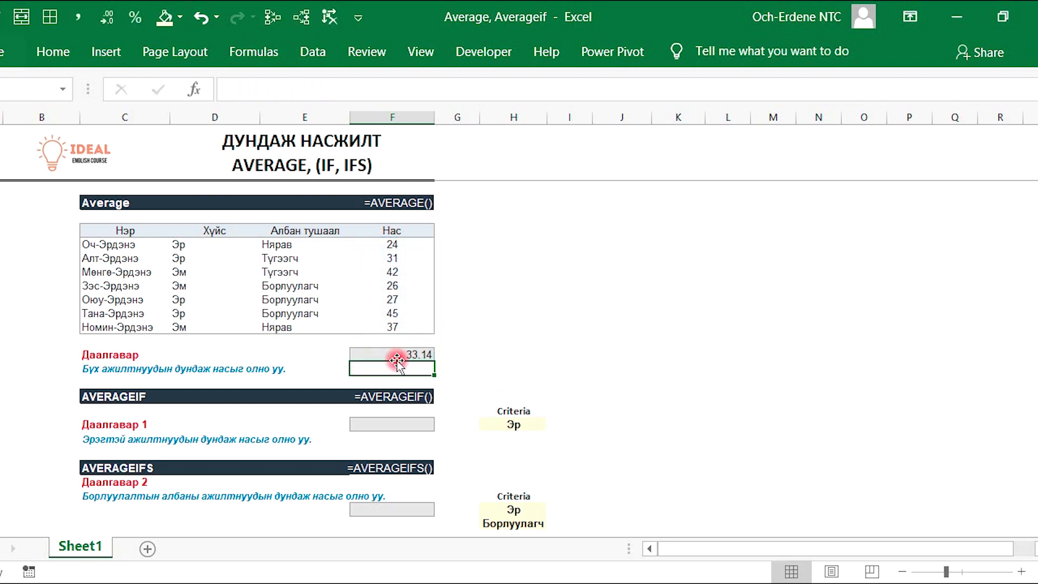
{"action": "left_click", "coordinate": [403, 354]}
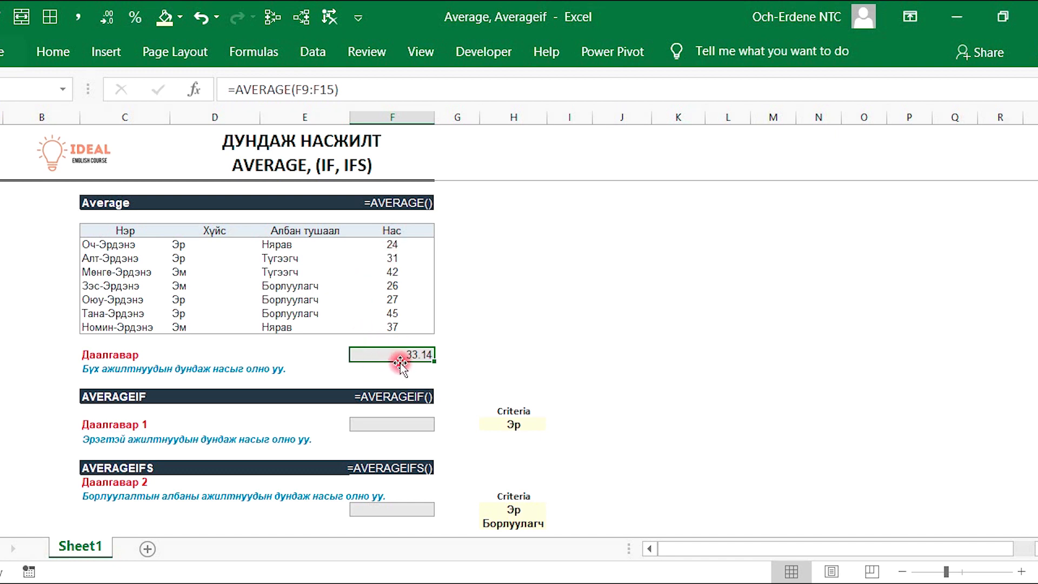
- Start an AVERAGEIF formula in F22 with the gender column D9:D15 as its criteria range
{"action": "left_click", "coordinate": [406, 425]}
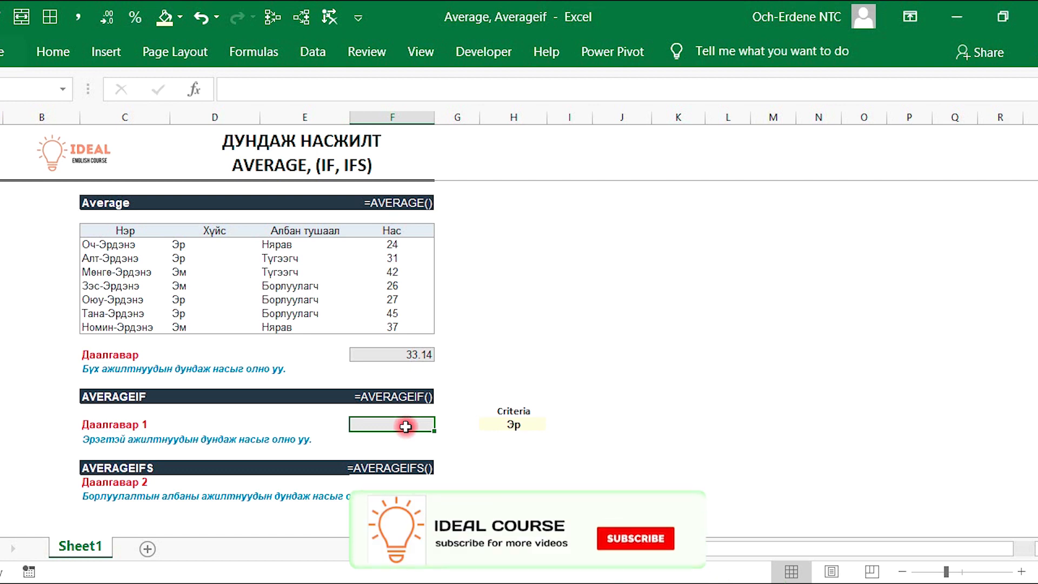
{"action": "type", "text": "="}
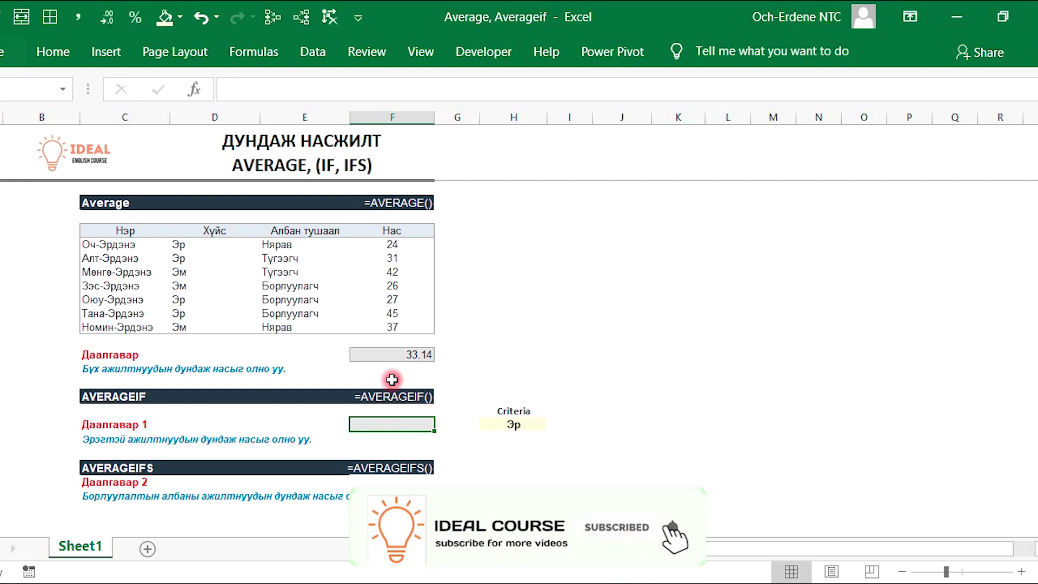
{"action": "type", "text": "av"}
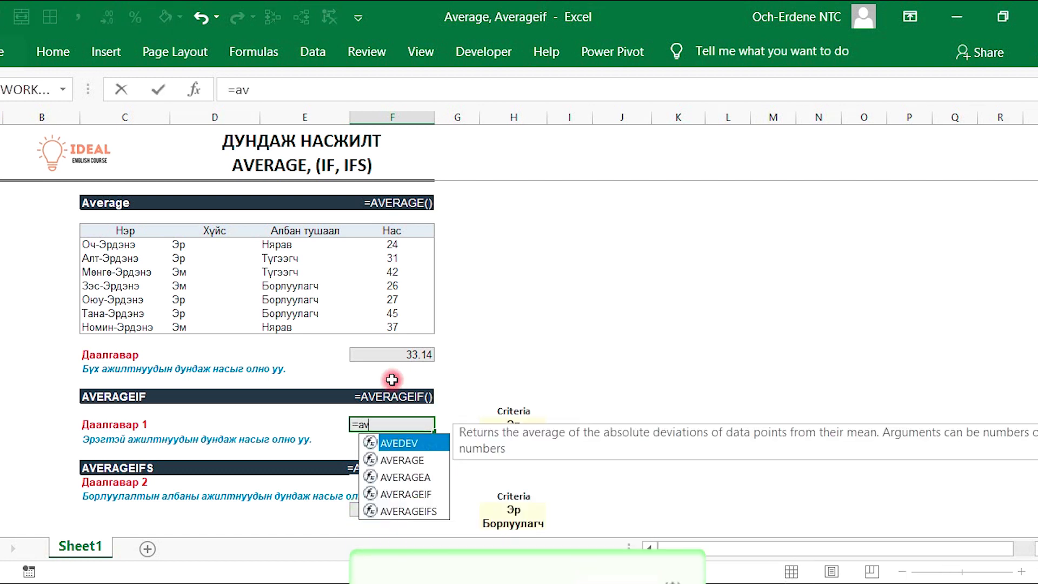
{"action": "key", "text": "Down"}
{"action": "key", "text": "Down"}
{"action": "key", "text": "Down"}
{"action": "key", "text": "Tab"}
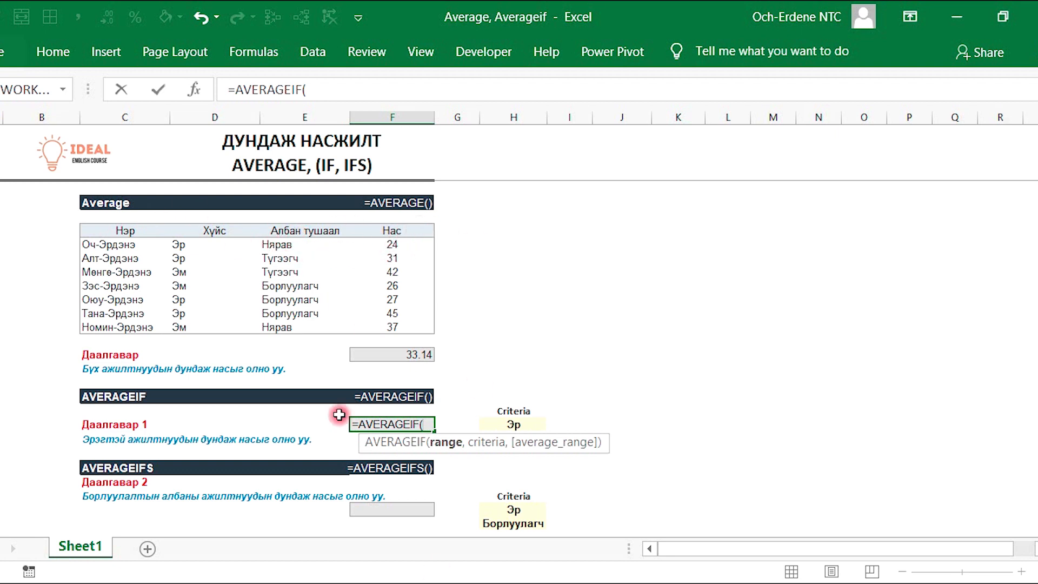
{"action": "left_click_drag", "start_coordinate": [176, 243], "coordinate": [199, 328]}
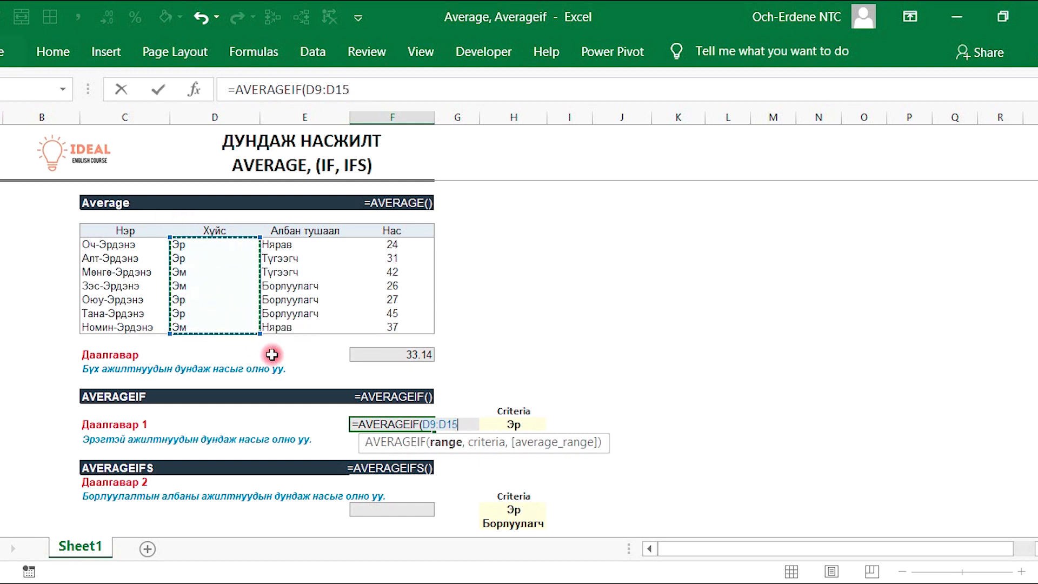
{"action": "type", "text": ","}
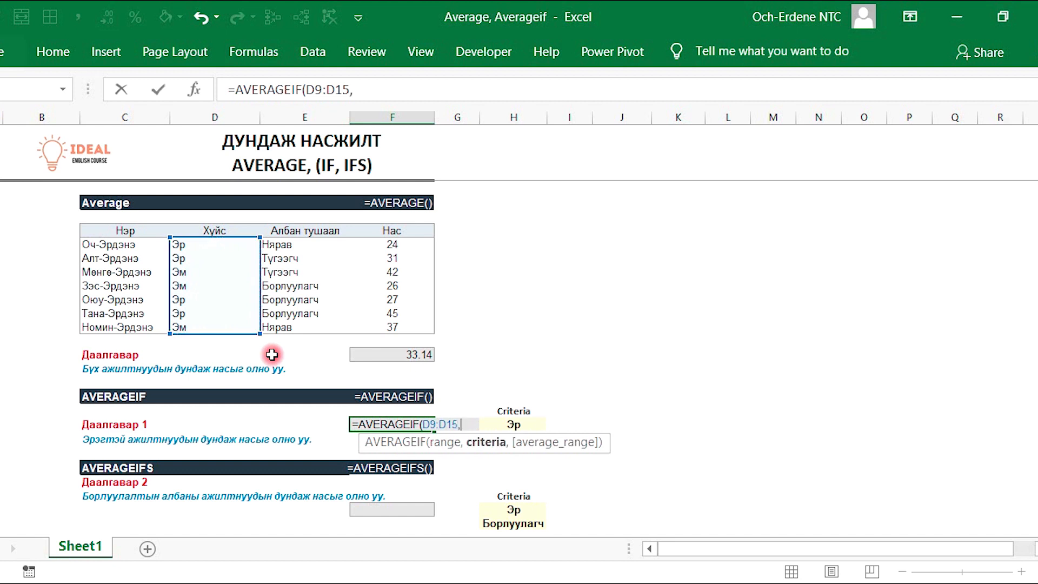
- Complete the AVERAGEIF formula with H22 as the criterion and the ages F9:F15 as the average range
{"action": "left_click", "coordinate": [516, 425]}
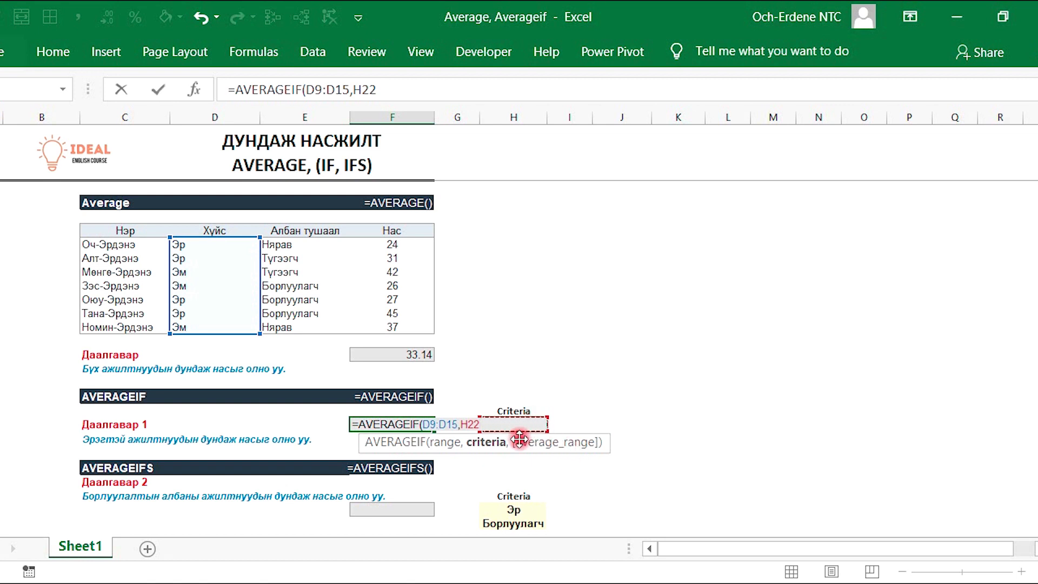
{"action": "type", "text": ","}
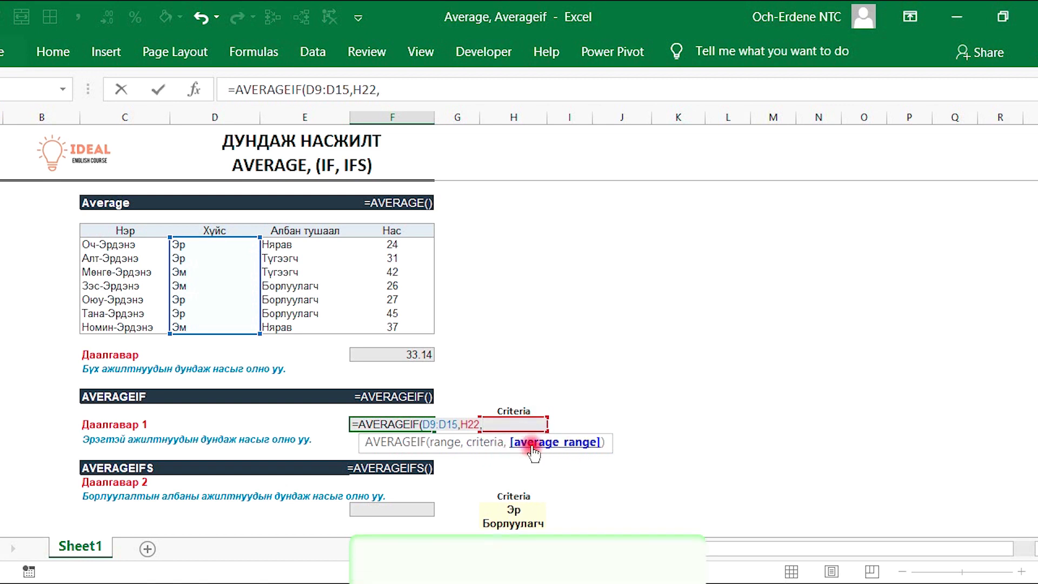
{"action": "left_click_drag", "start_coordinate": [403, 240], "coordinate": [392, 334]}
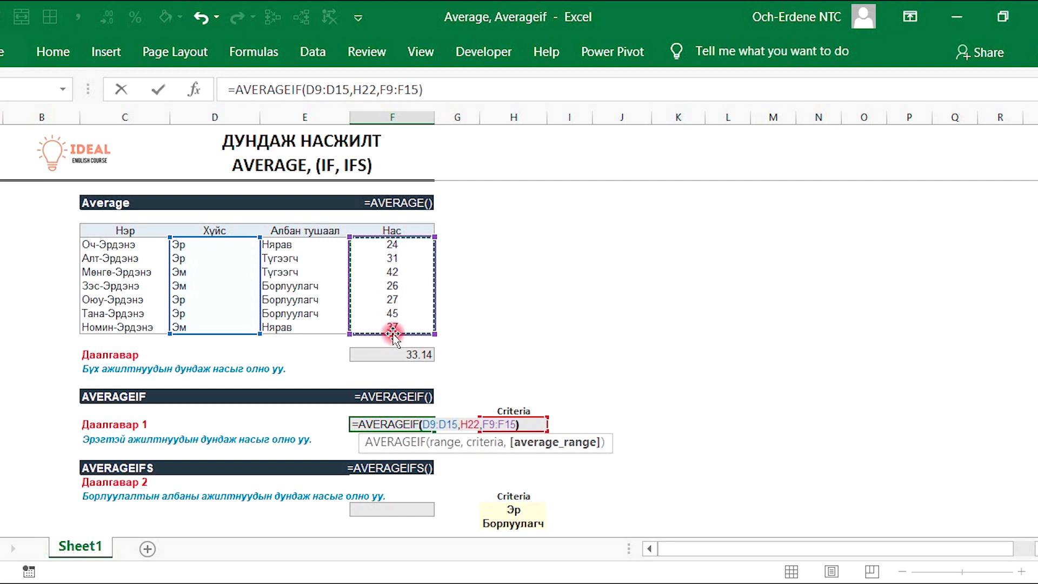
{"action": "type", "text": ")"}
{"action": "key", "text": "Return"}
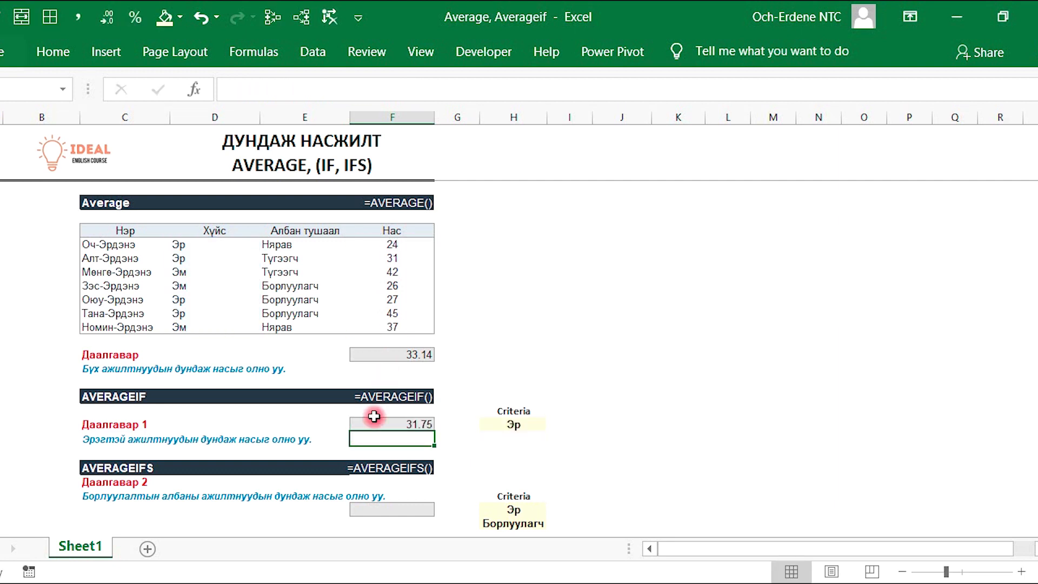
{"action": "left_click", "coordinate": [395, 423]}
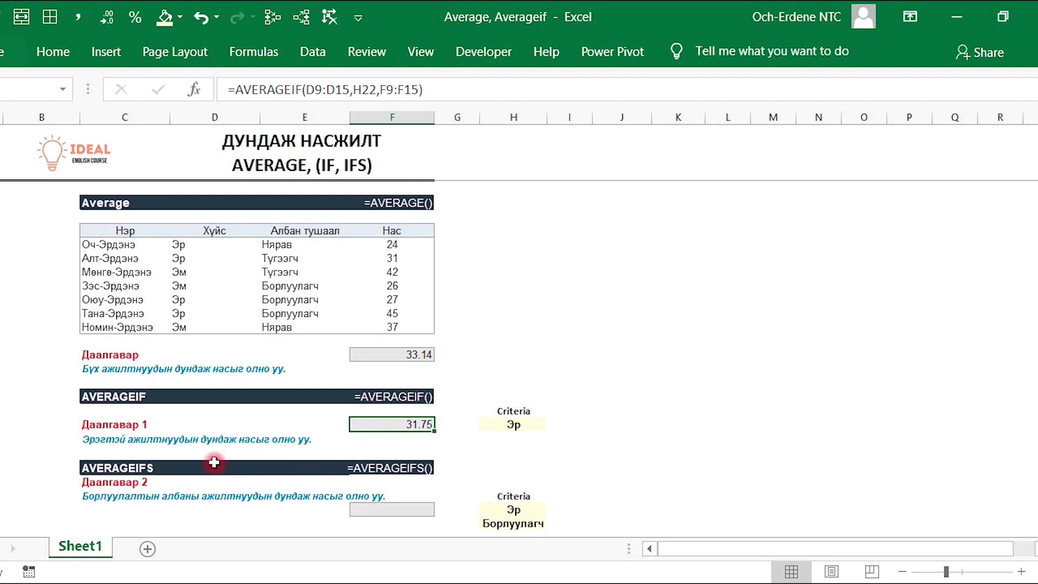
- Start an AVERAGEIFS formula in F28 with the ages F9:F15 as the average range
{"action": "left_click", "coordinate": [400, 511]}
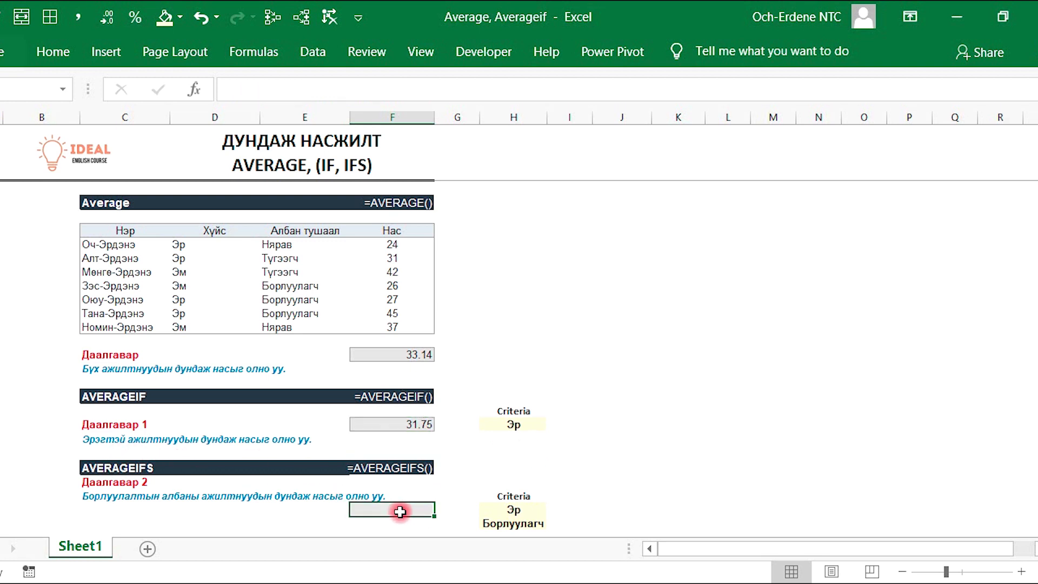
{"action": "type", "text": "="}
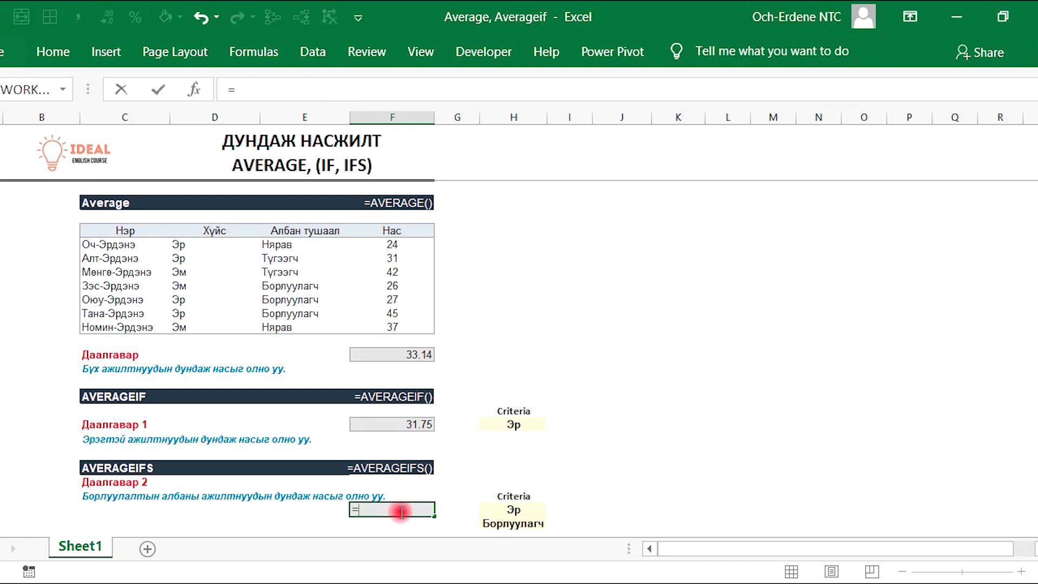
{"action": "type", "text": "av"}
{"action": "key", "text": "Down"}
{"action": "key", "text": "Down"}
{"action": "key", "text": "Down"}
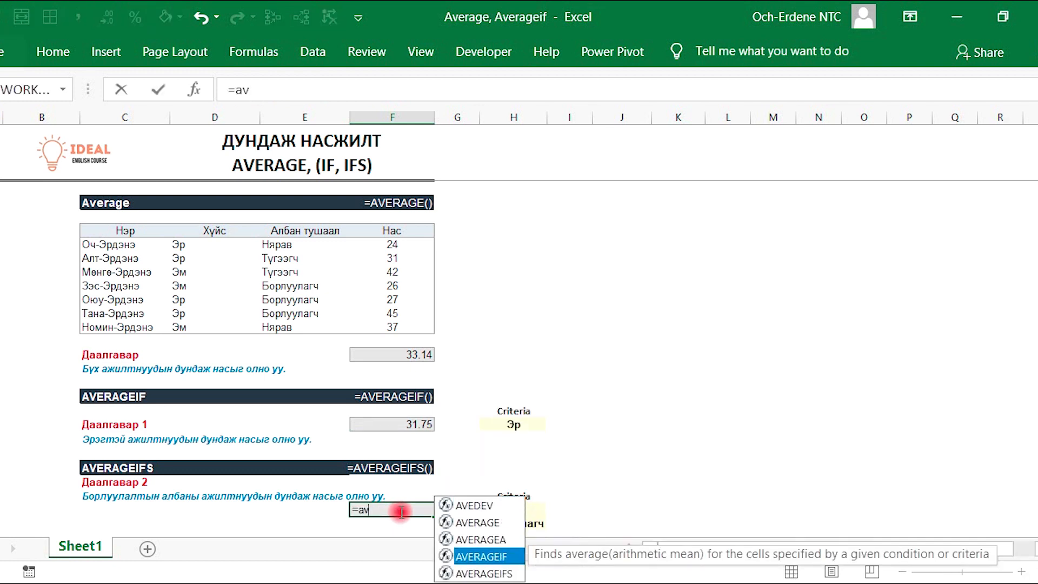
{"action": "key", "text": "Tab"}
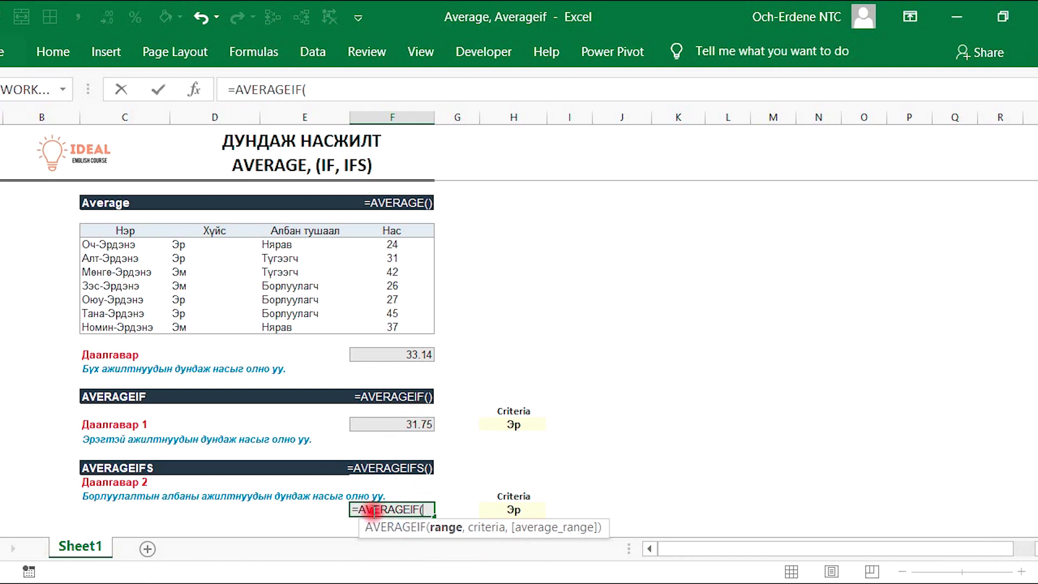
{"action": "key", "text": "BackSpace"}
{"action": "type", "text": "S"}
{"action": "key", "text": "Tab"}
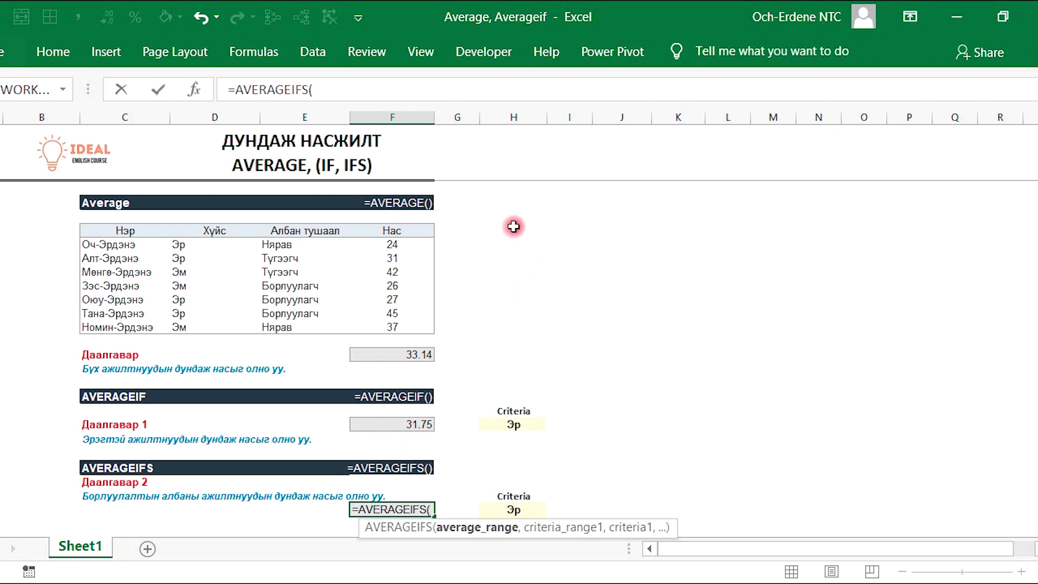
{"action": "left_click_drag", "start_coordinate": [399, 241], "coordinate": [420, 332]}
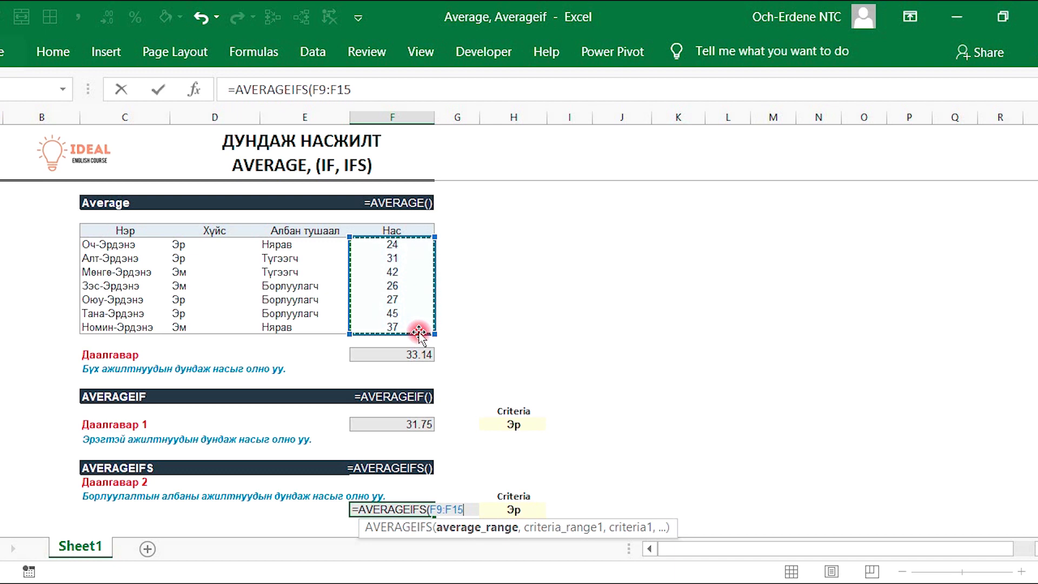
{"action": "type", "text": ","}
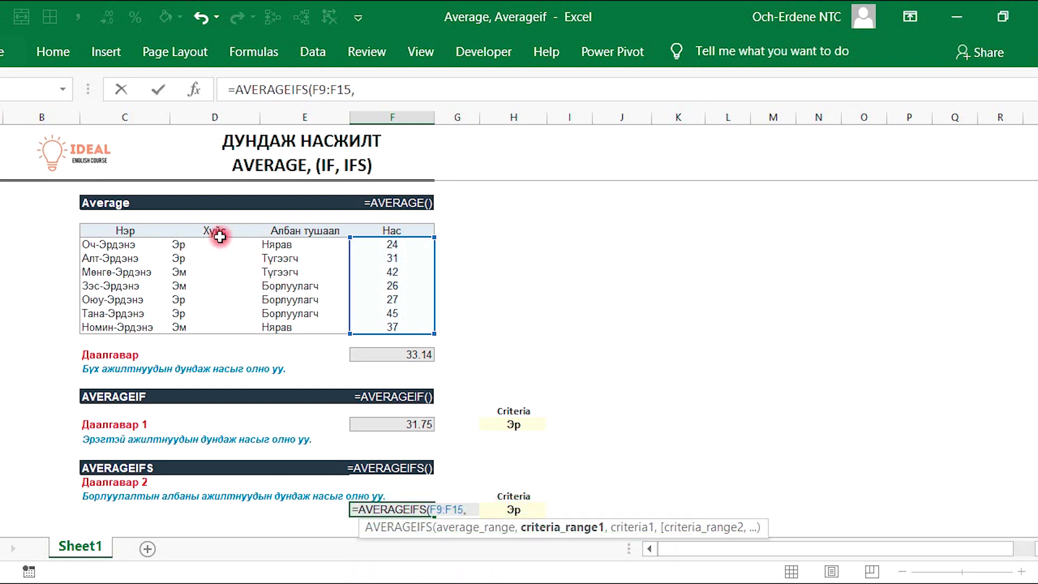
- Add the first condition to the AVERAGEIFS formula, with gender range D9:D15 and criterion H28
{"action": "left_click_drag", "start_coordinate": [223, 232], "coordinate": [228, 326]}
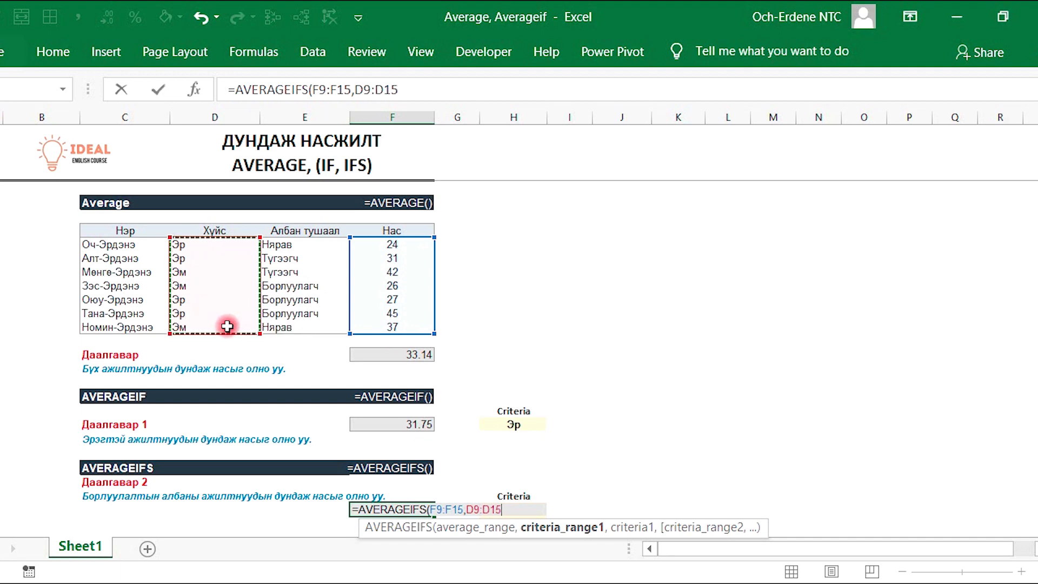
{"action": "type", "text": ","}
{"action": "scroll", "coordinate": [378, 351], "scroll_direction": "down", "scroll_amount": 3}
{"action": "left_click", "coordinate": [592, 382]}
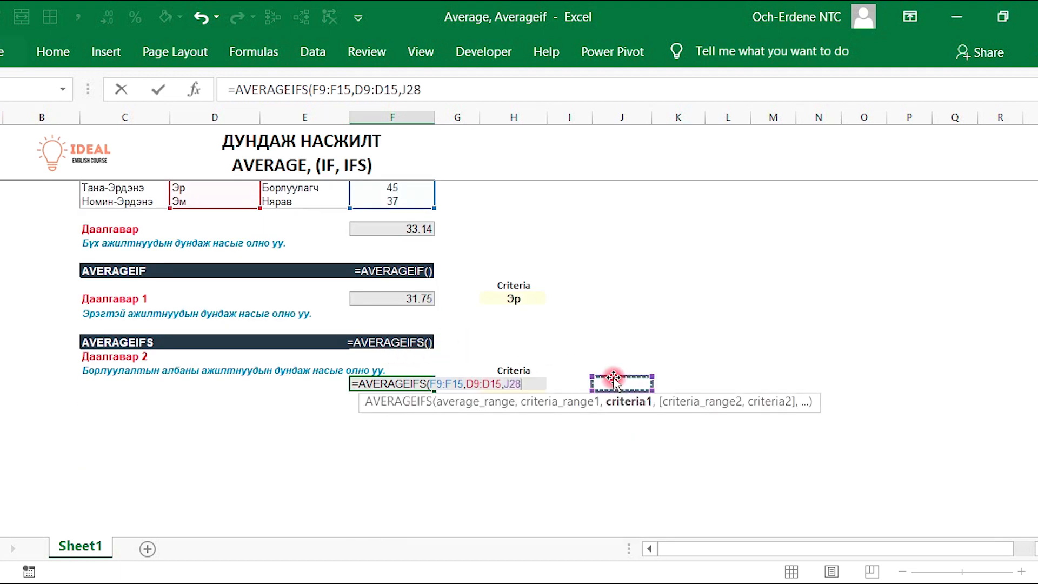
{"action": "key", "text": "Left"}
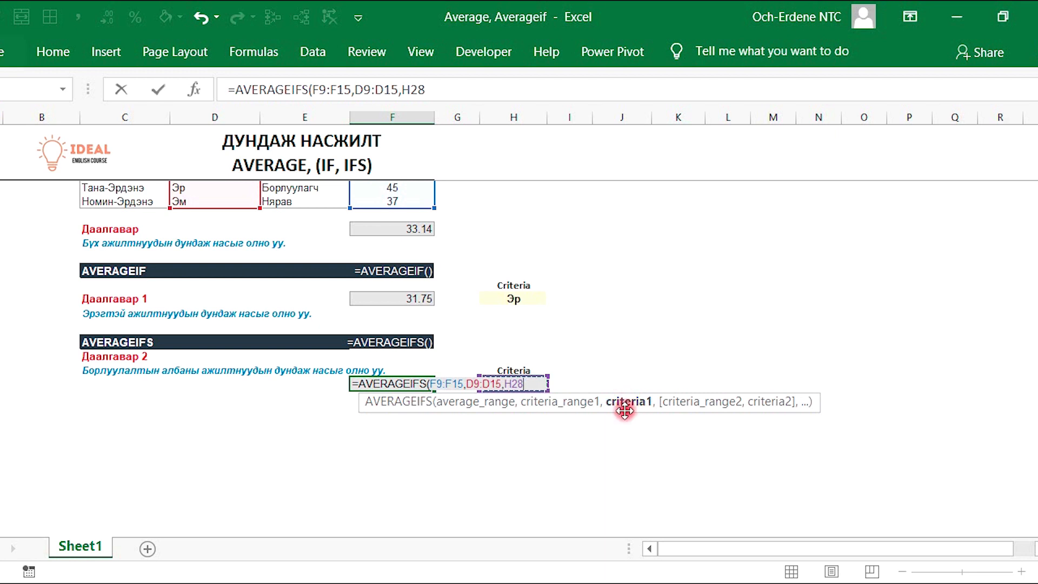
{"action": "left_click_drag", "start_coordinate": [621, 408], "coordinate": [615, 448]}
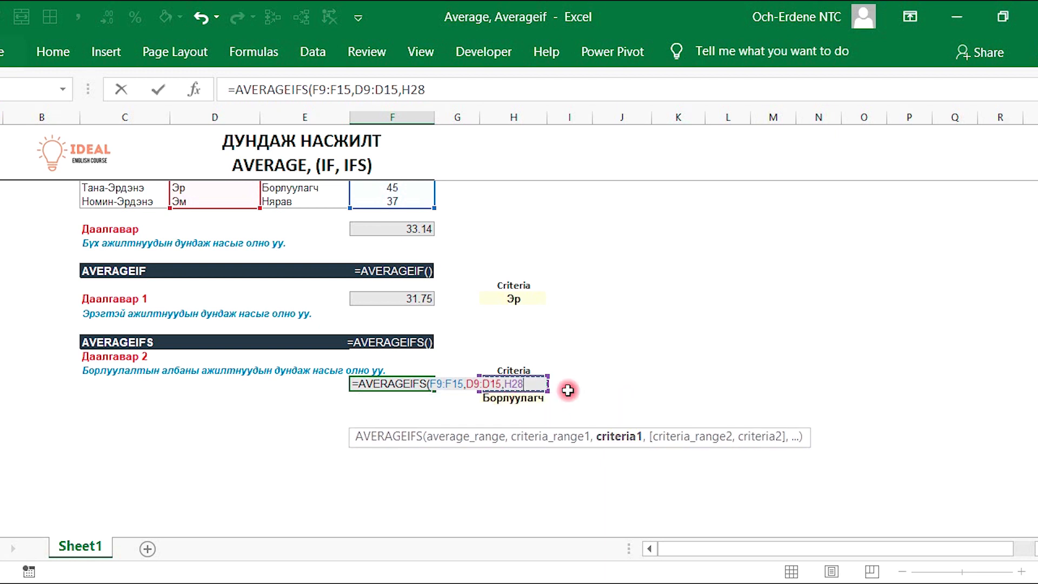
{"action": "type", "text": ","}
{"action": "scroll", "coordinate": [436, 349], "scroll_direction": "up", "scroll_amount": 2}
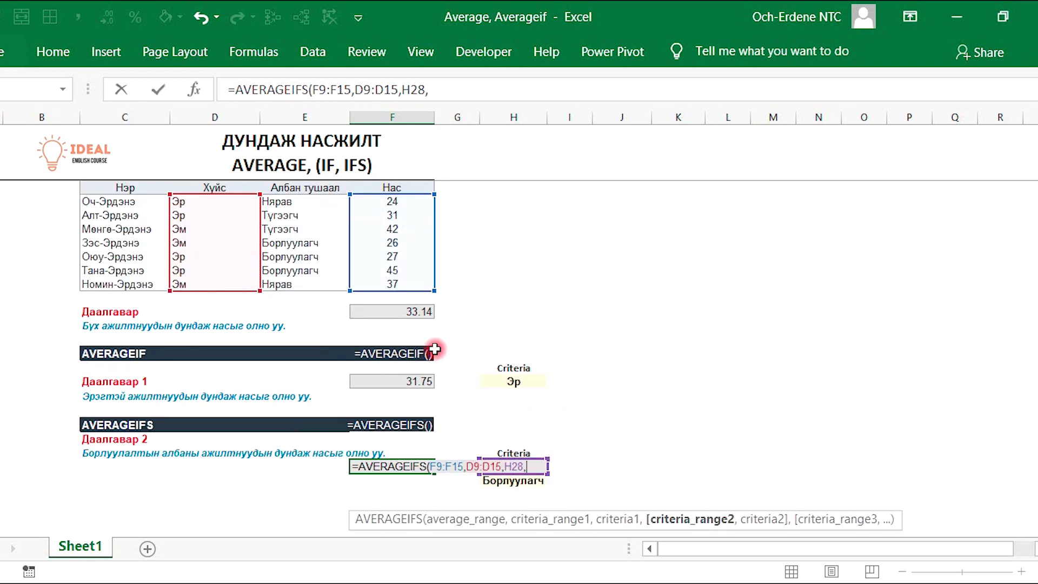
- Complete the AVERAGEIFS formula in F28 with the second condition, job title range E9:E15 and criterion H29
{"action": "left_click_drag", "start_coordinate": [291, 199], "coordinate": [289, 282]}
{"action": "type", "text": ","}
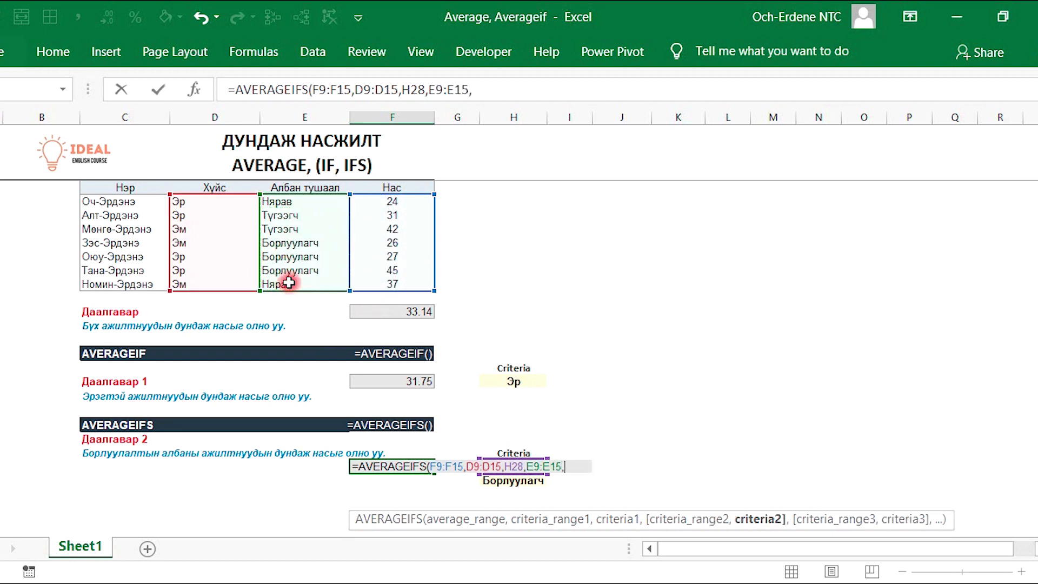
{"action": "left_click", "coordinate": [508, 479]}
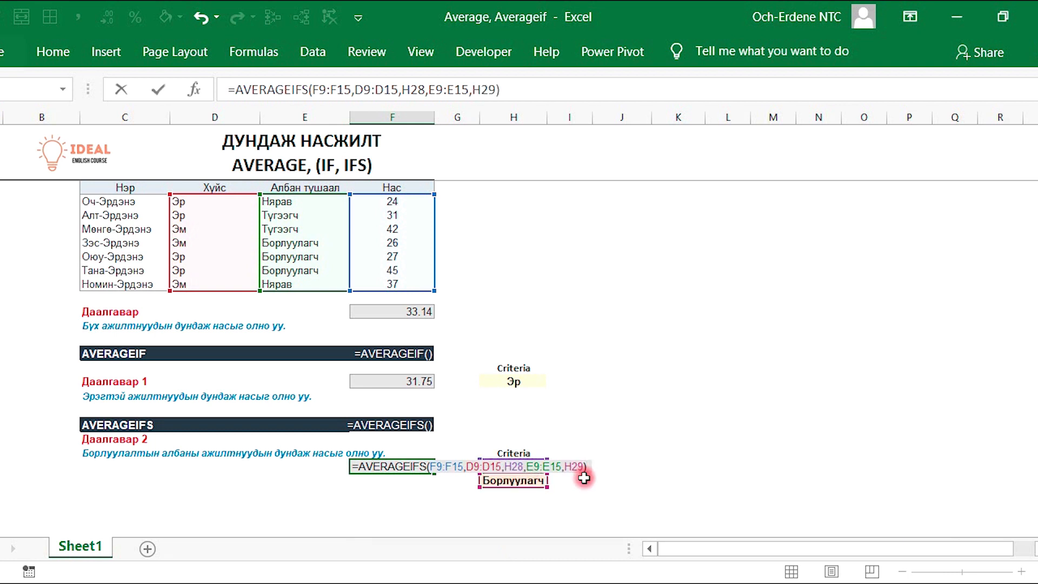
{"action": "key", "text": "Return"}
- Review the ranges referenced by the AVERAGEIFS formula in F28 and format its result with two decimals
{"action": "key", "text": "Up"}
{"action": "key", "text": "F2"}
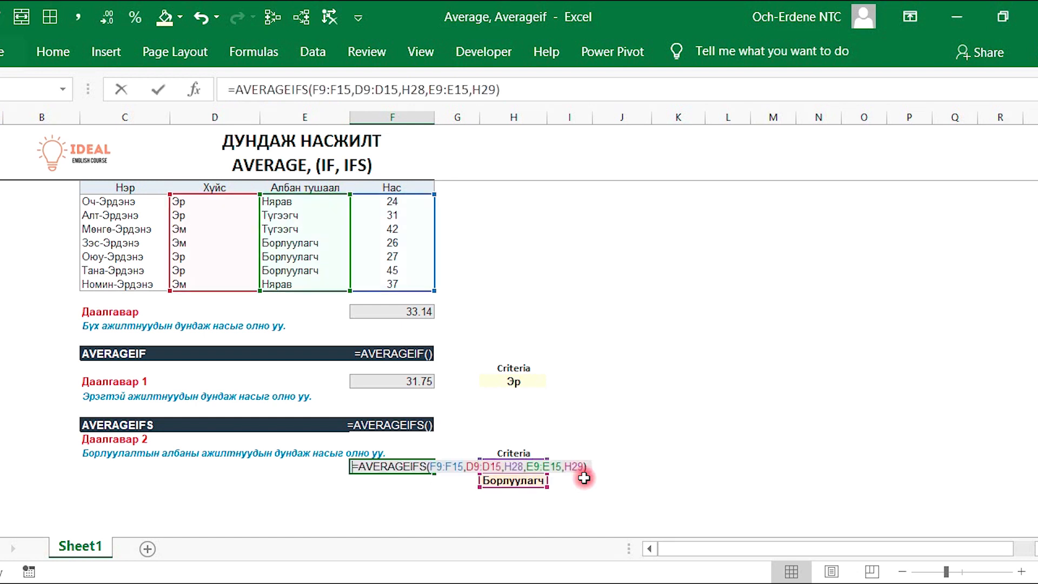
{"action": "key", "text": "Escape"}
{"action": "key", "text": "F2"}
{"action": "key", "text": "Escape"}
{"action": "key", "text": "ctrl+shift+1"}
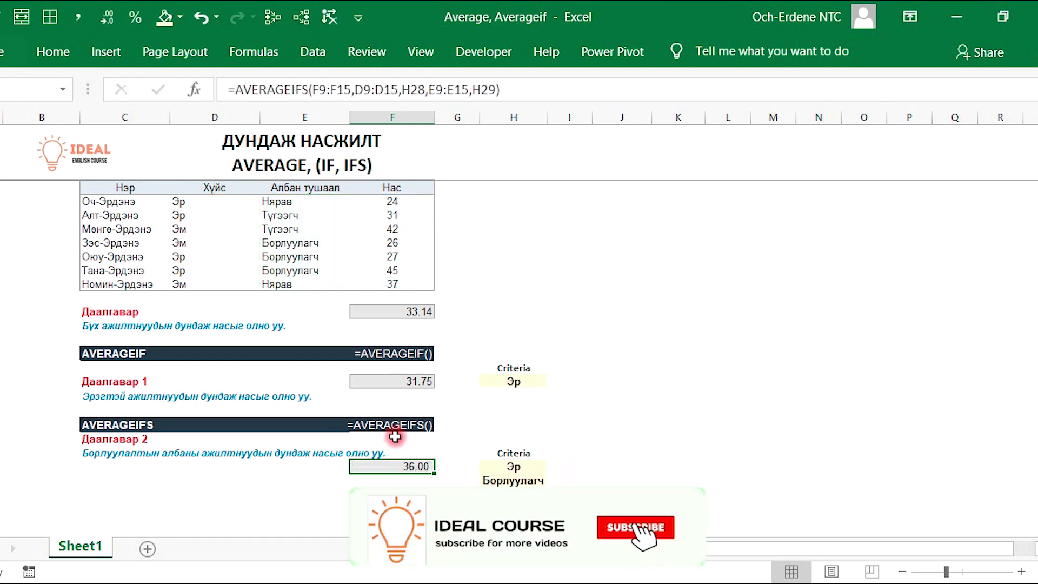
{"action": "key", "text": "F2"}
{"action": "key", "text": "Escape"}
{"action": "key", "text": "F2"}
{"action": "key", "text": "Escape"}
- Check the cell format settings of the AVERAGEIF result in F22
{"action": "left_click", "coordinate": [397, 381]}
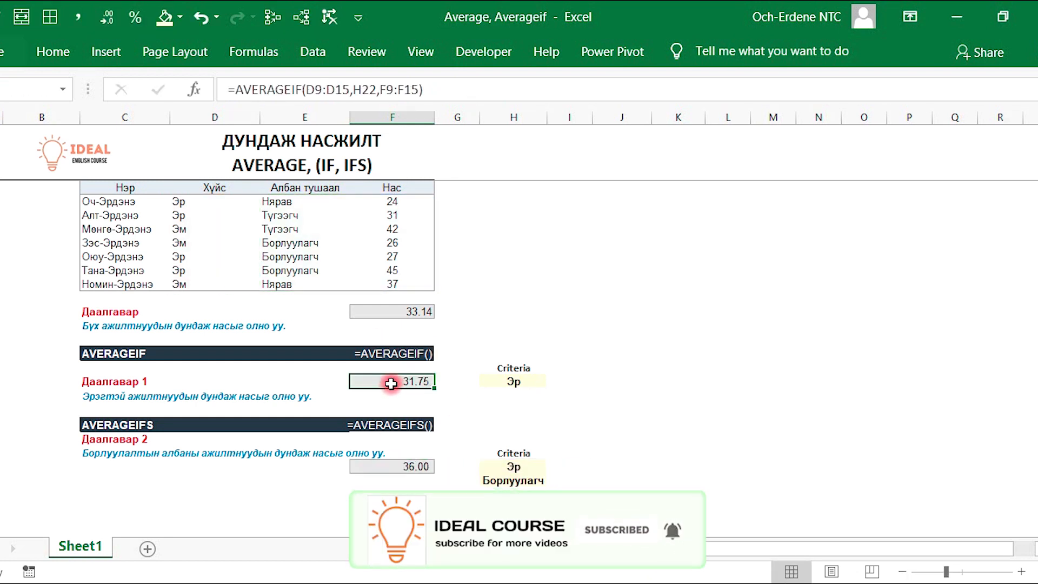
{"action": "key", "text": "ctrl+1"}
{"action": "left_click", "coordinate": [537, 506]}
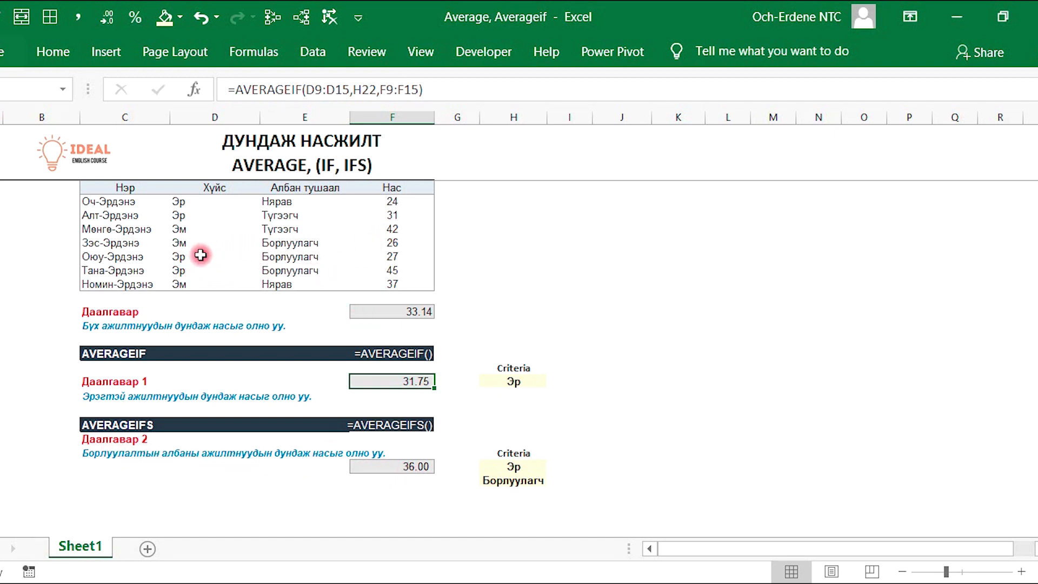
- Cross-check both conditional averages by selecting the matching ages F13:F14, and F9:F10 together with F13:F14
{"action": "left_click_drag", "start_coordinate": [388, 256], "coordinate": [394, 269]}
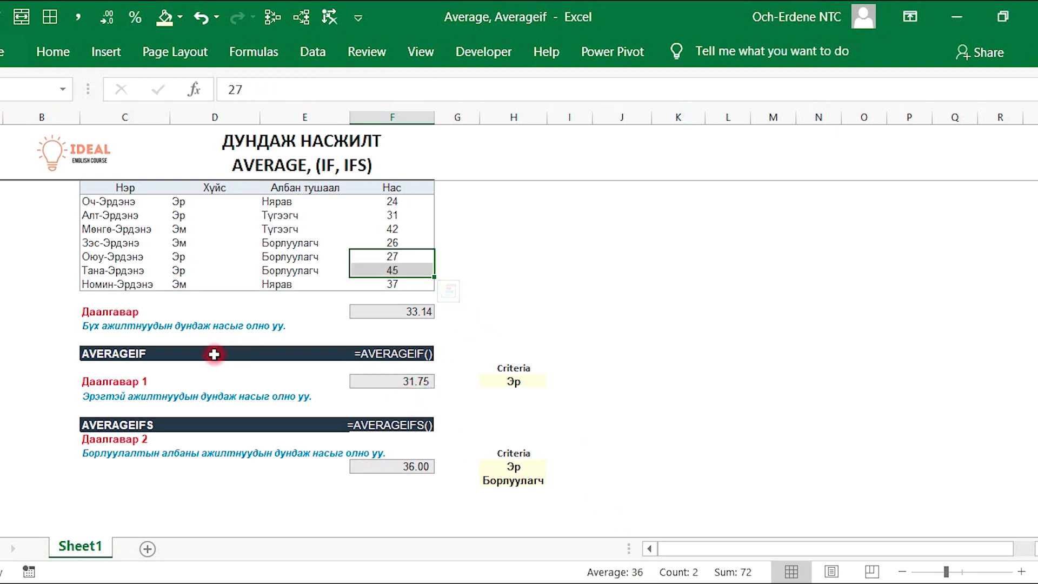
{"action": "left_click_drag", "start_coordinate": [386, 202], "coordinate": [386, 216]}
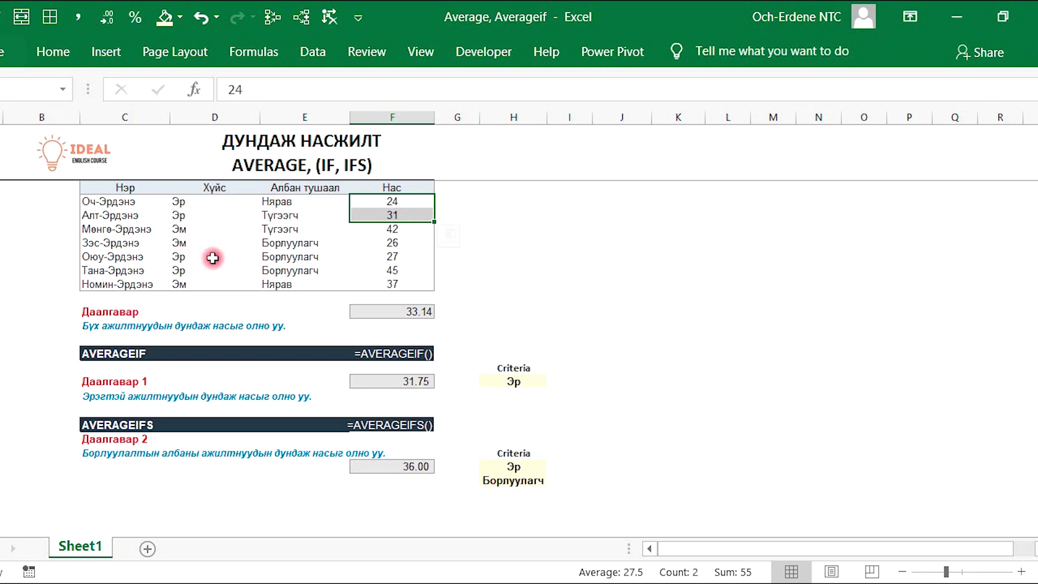
{"action": "left_click_drag", "start_coordinate": [393, 257], "coordinate": [400, 272]}
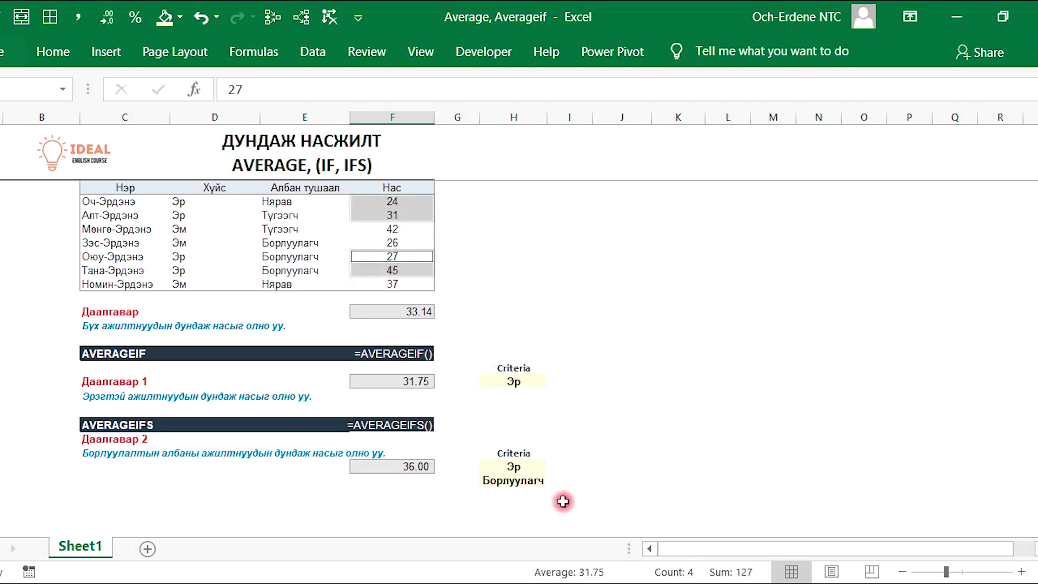
{"action": "left_click", "coordinate": [661, 401]}
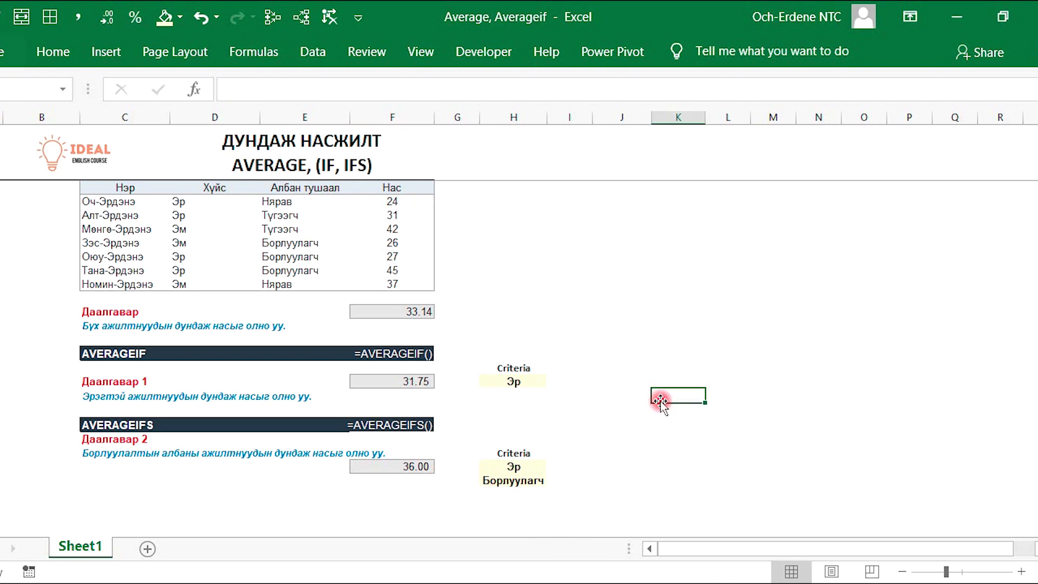
{"action": "scroll", "coordinate": [660, 401], "scroll_direction": "up", "scroll_amount": 1}
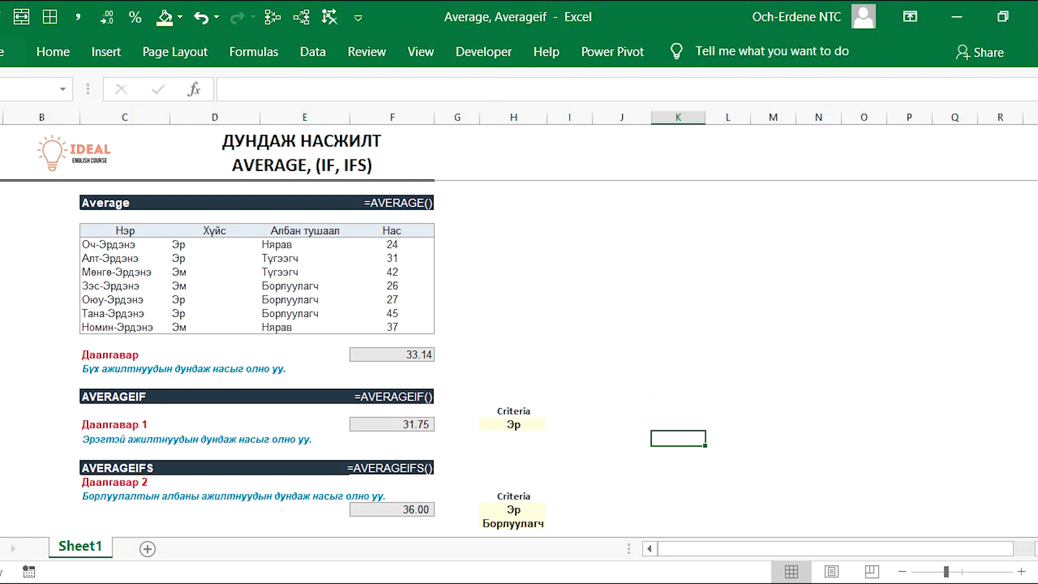
{"action": "left_click", "coordinate": [830, 583]}
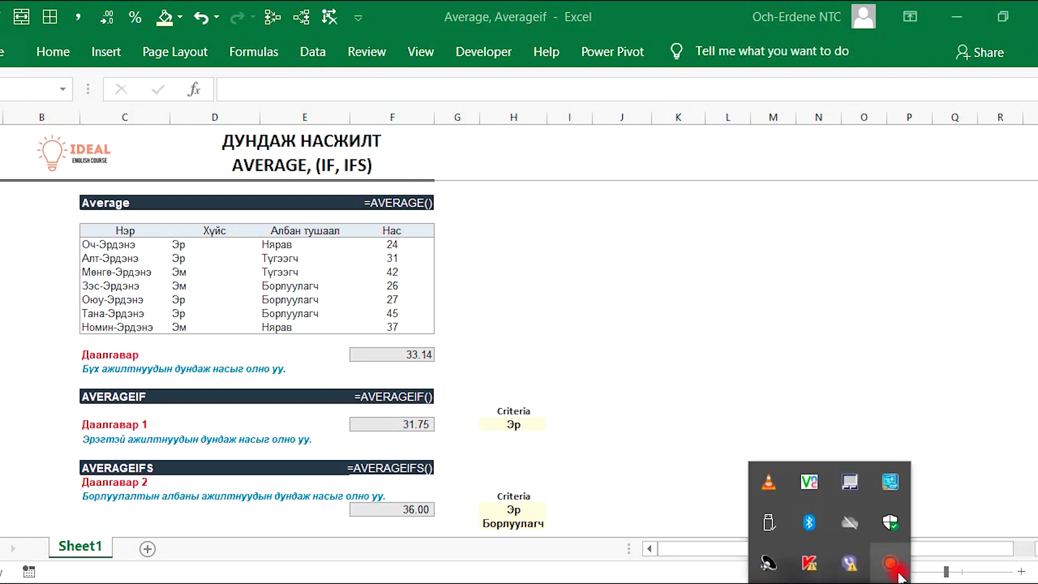